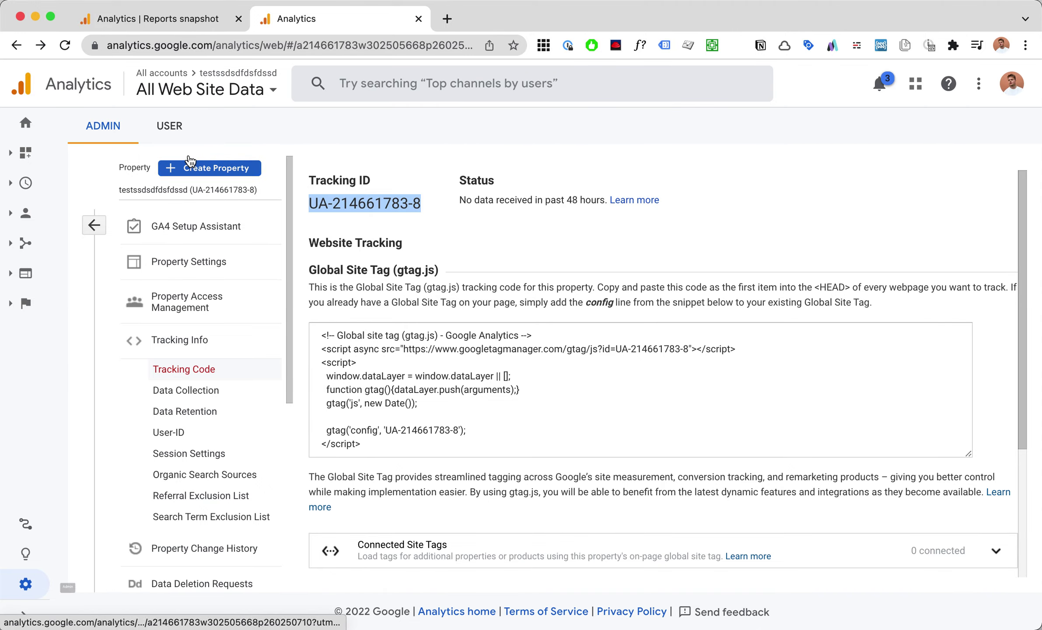
- Leave the Tracking Code page for the Admin overview of account, property and view settings
click(94, 225)
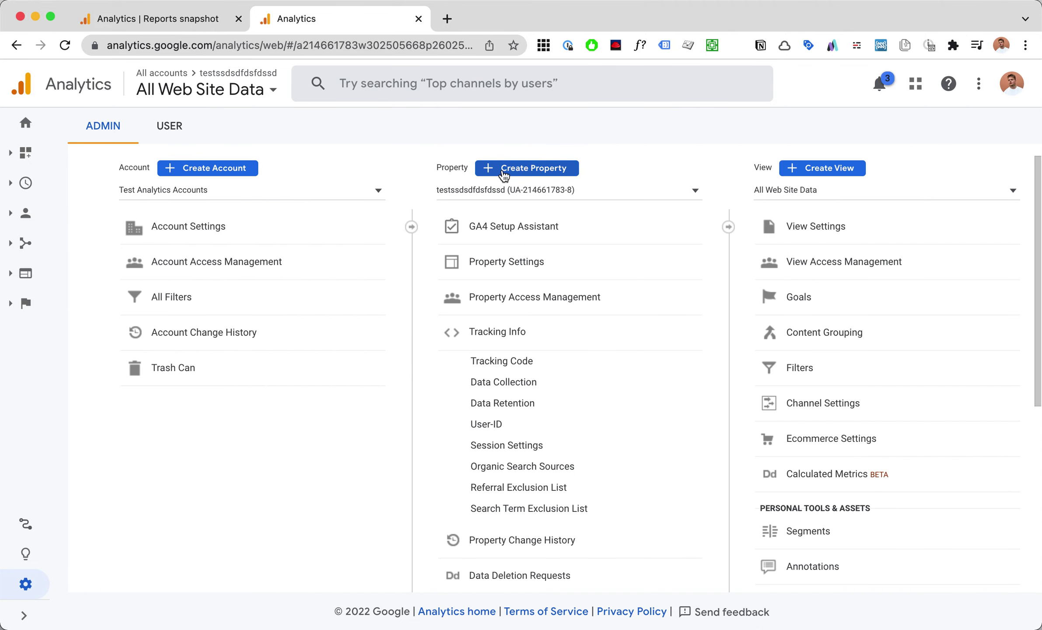
- Draft a new Universal Analytics-only property with a name and website URL, without creating it
click(487, 171)
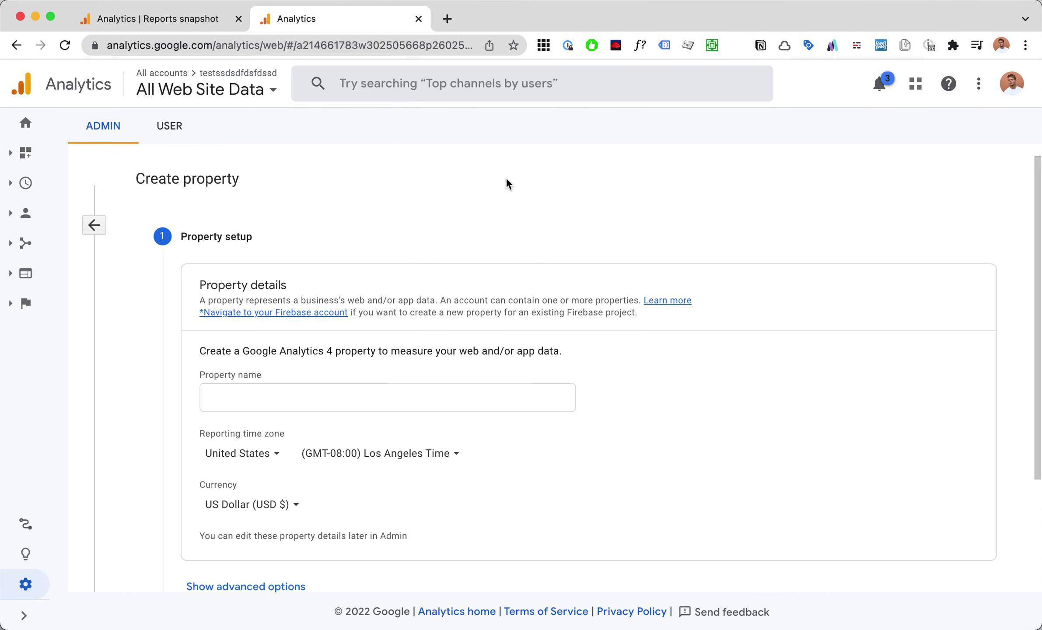
scroll(334, 314, down, 1)
click(330, 392)
text(asfdasdf)
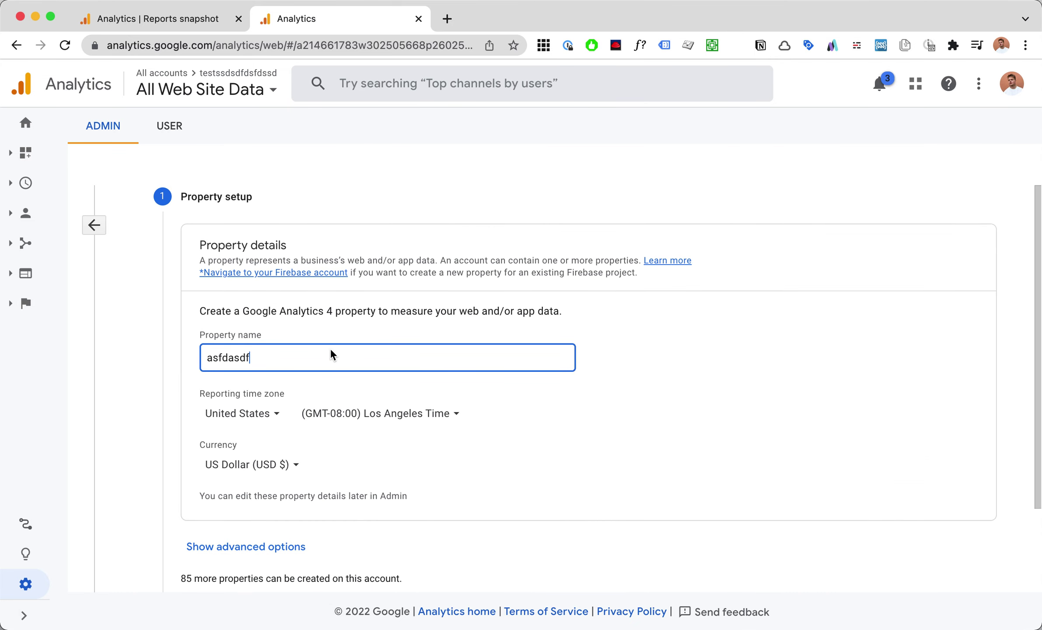
text(sdsfsda)
scroll(416, 279, down, 2)
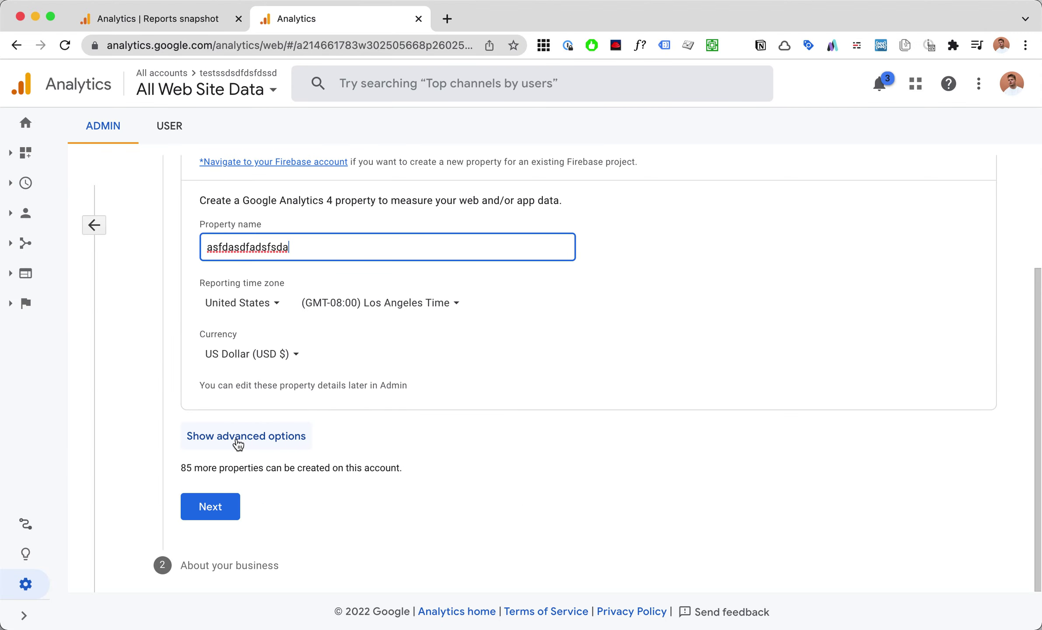
click(237, 439)
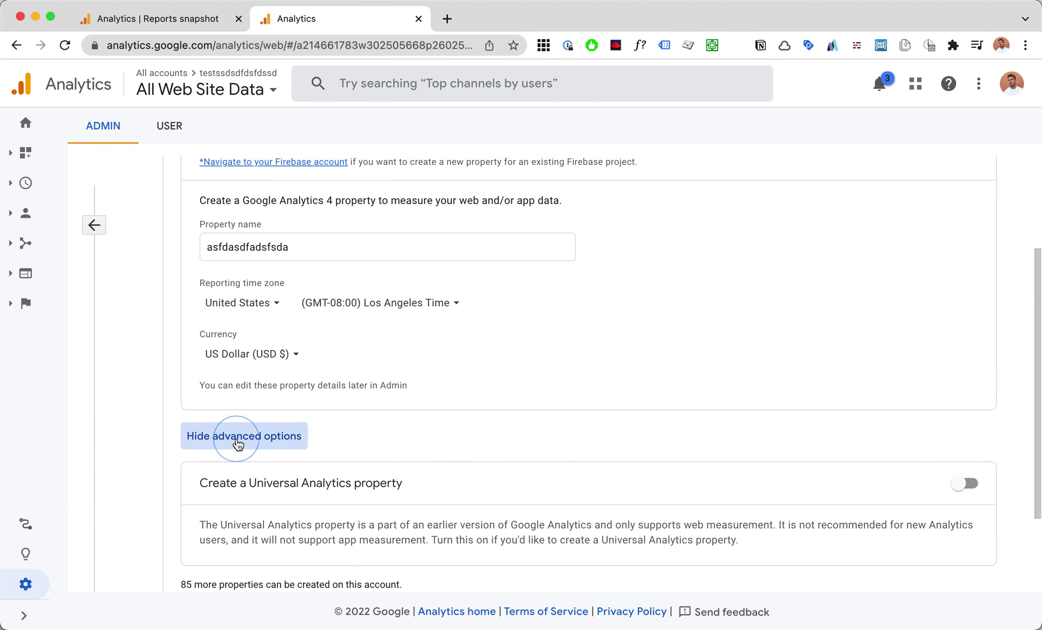
scroll(276, 431, down, 2)
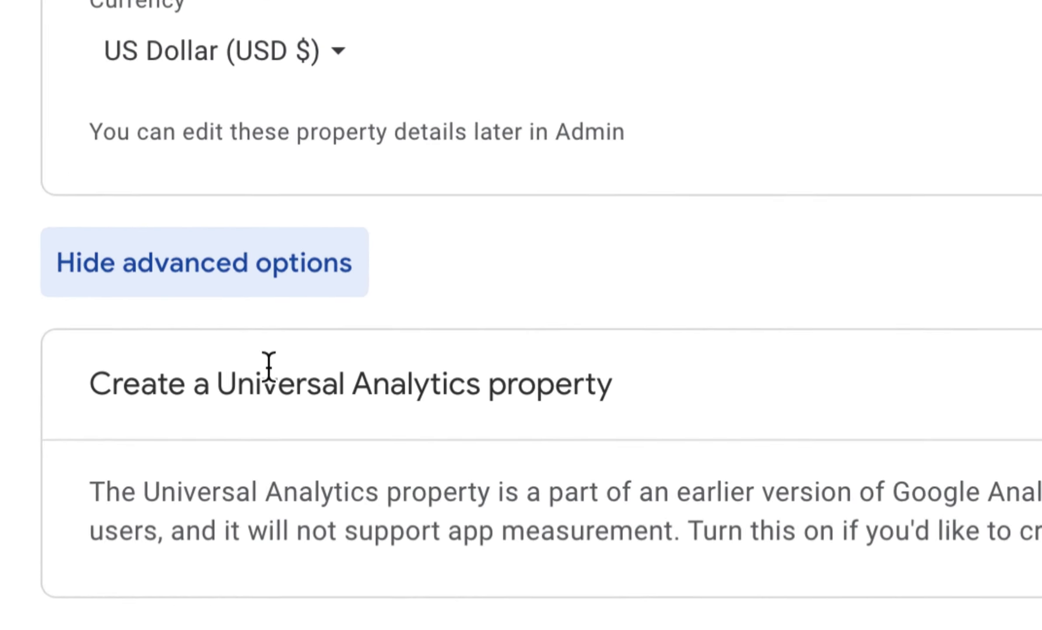
click(965, 374)
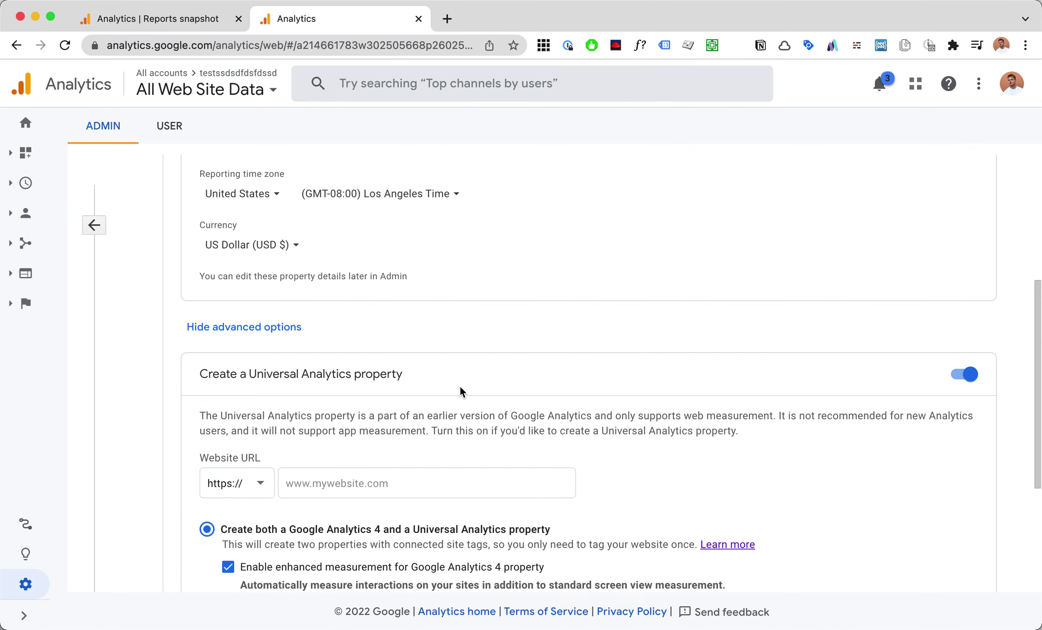
click(325, 482)
text(asdf)
scroll(399, 359, down, 3)
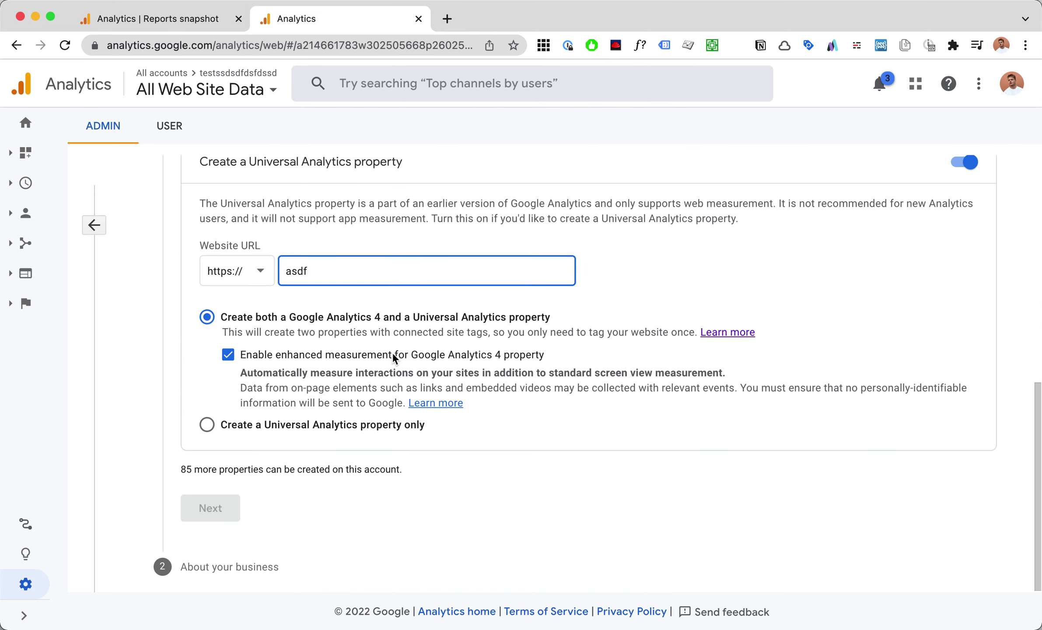
click(207, 424)
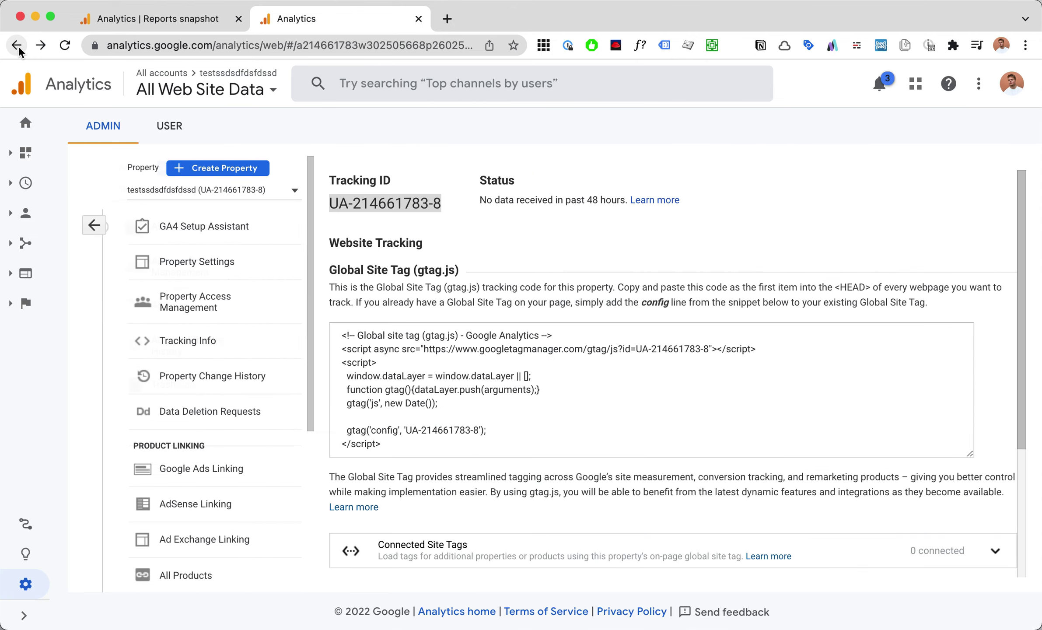
click(437, 204)
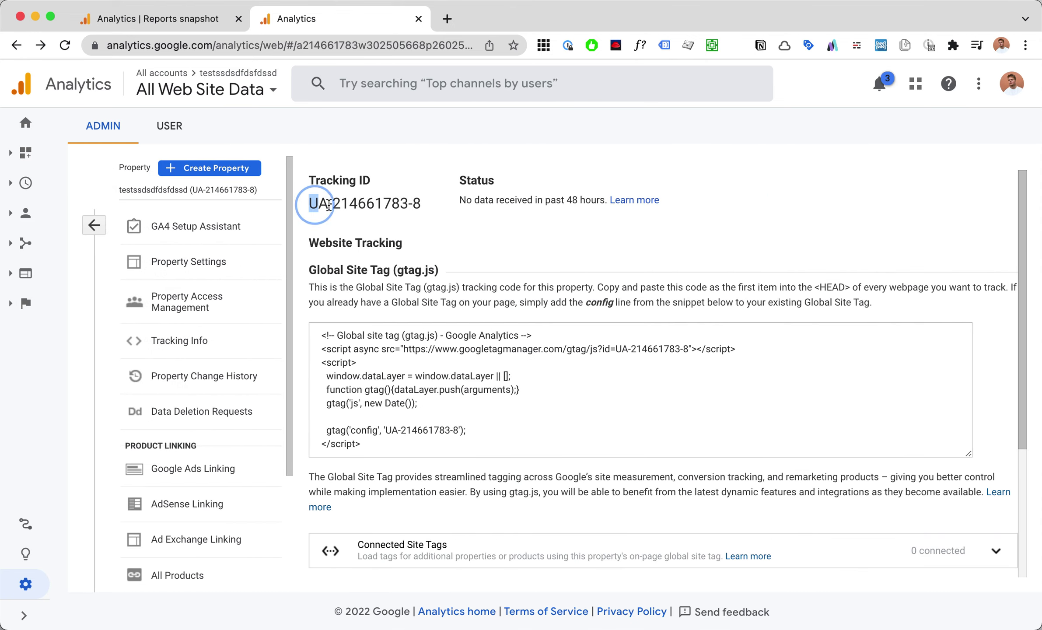
drag(311, 203, 437, 203)
key(ctrl+c)
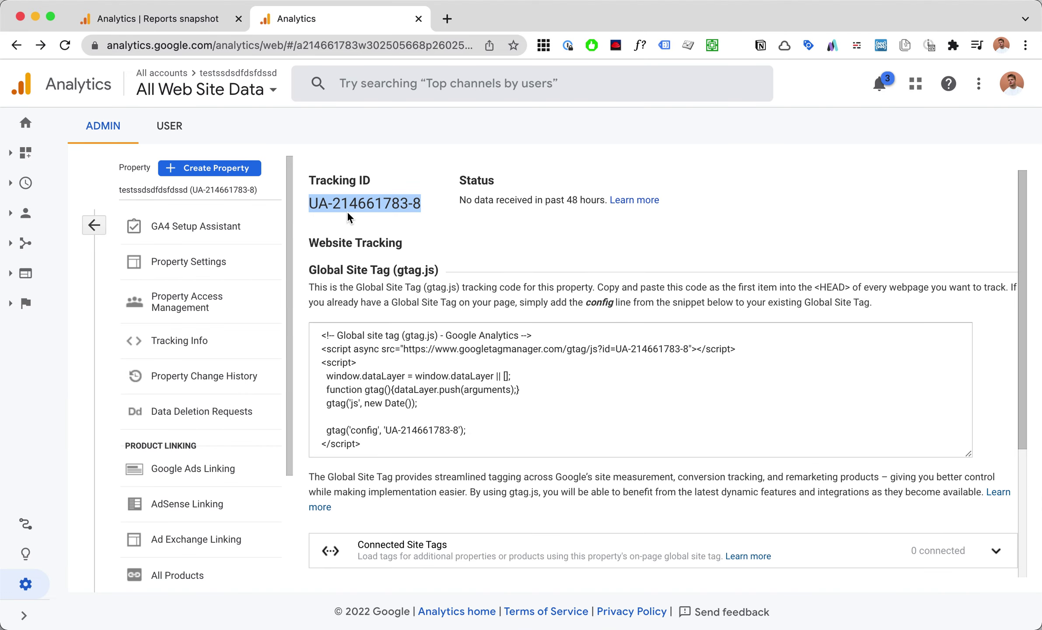
click(205, 19)
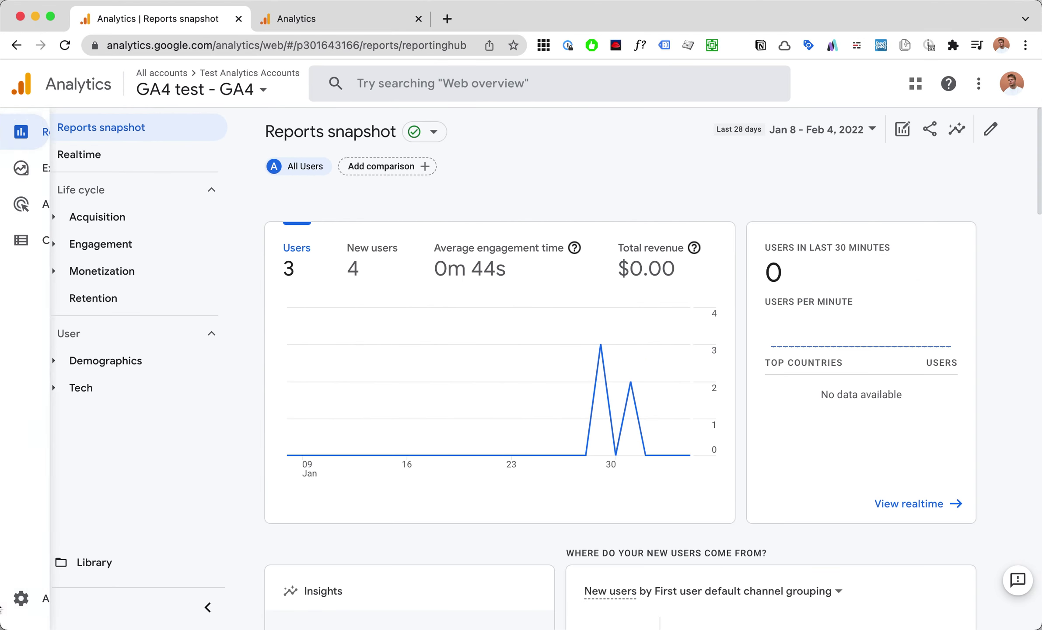
- Open Connected Site Tags for the ga4-event-testing2.squarespace.com data stream in GA4 Admin
click(23, 602)
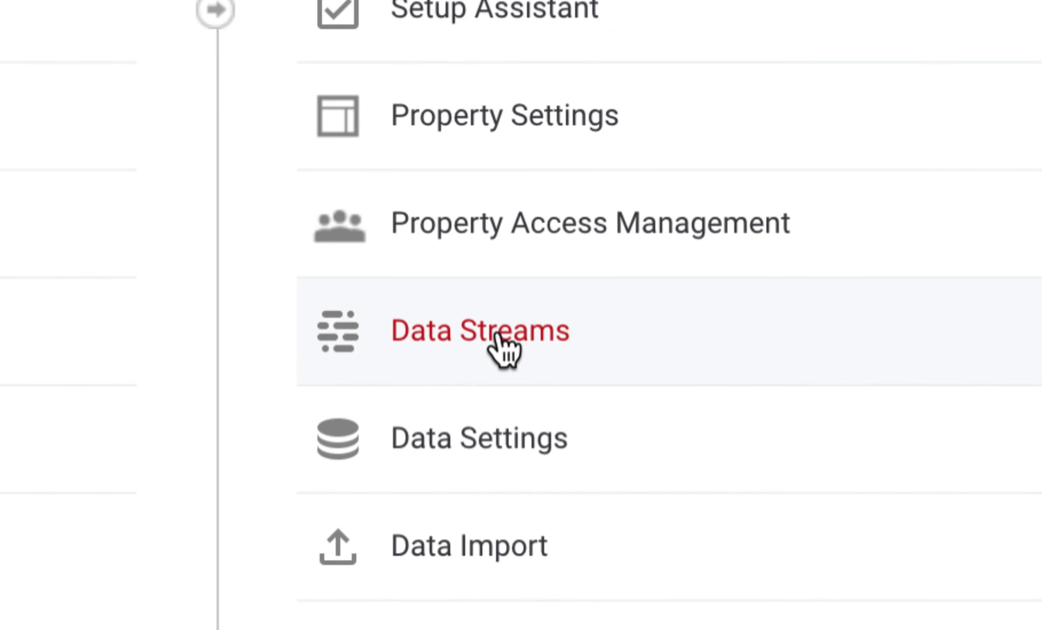
click(505, 346)
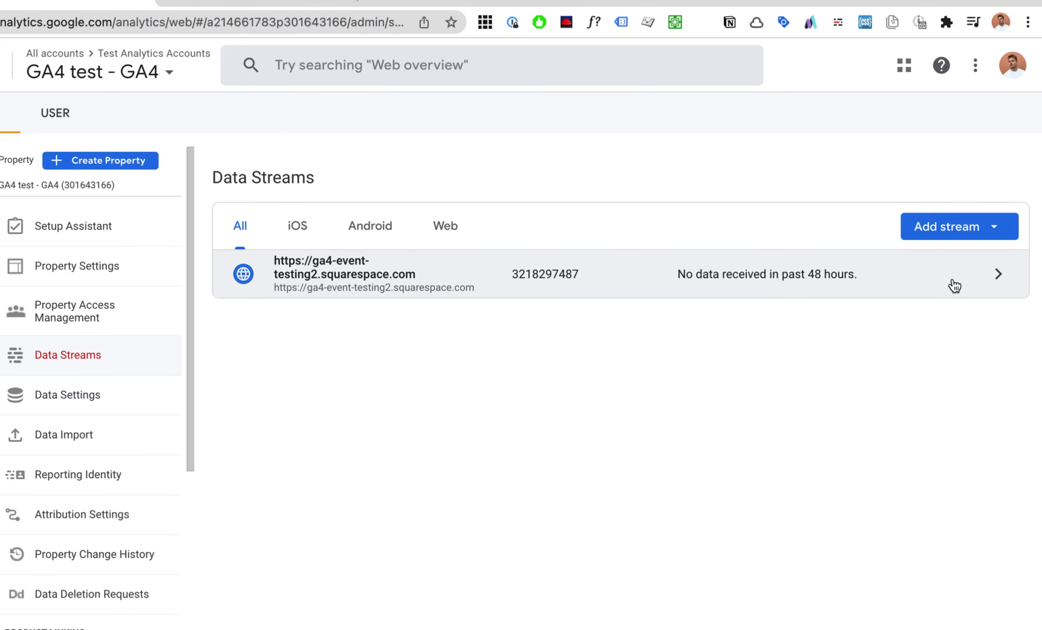
click(954, 277)
scroll(553, 378, down, 3)
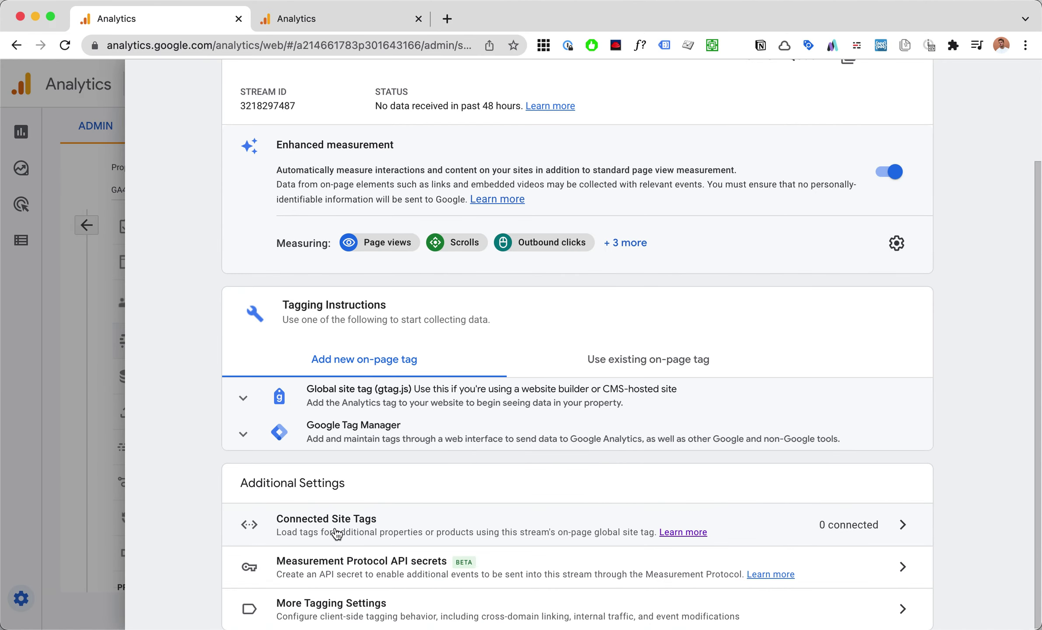
click(336, 532)
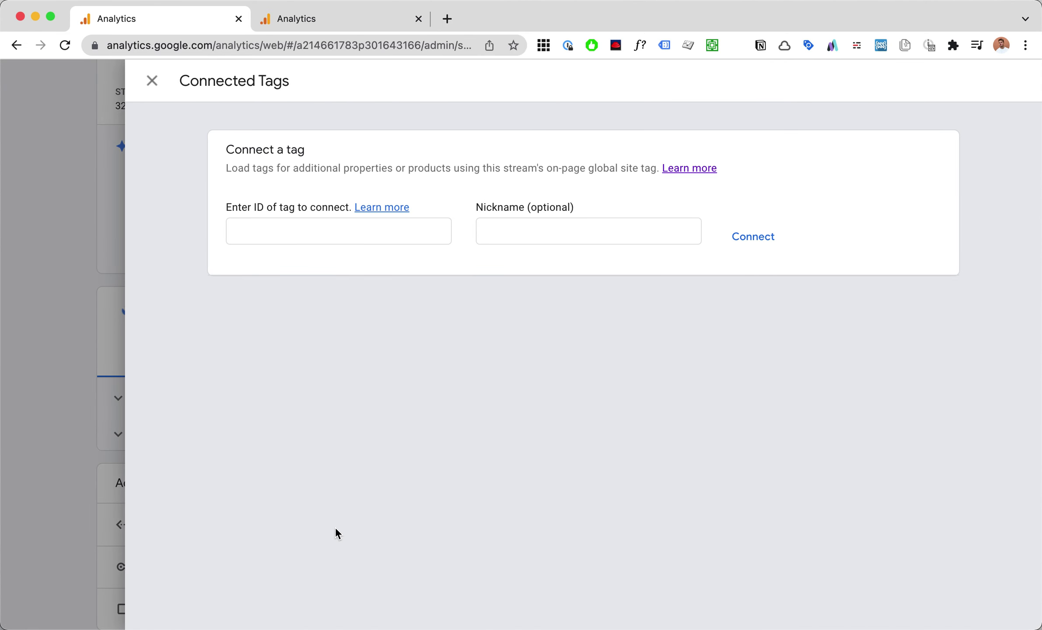
click(375, 231)
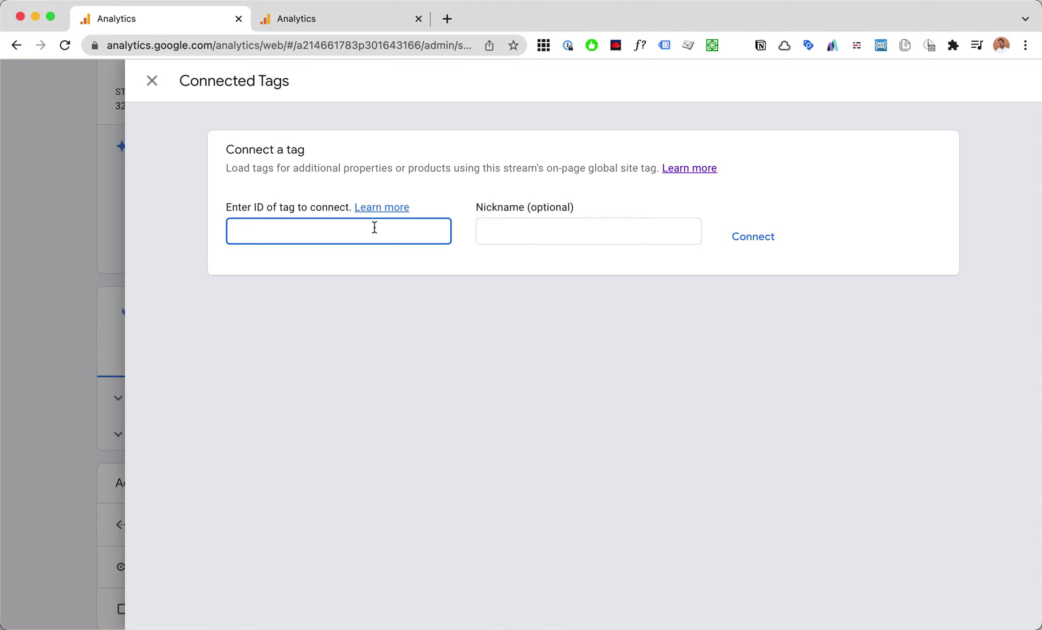
key(ctrl+v)
click(528, 237)
text(Univer)
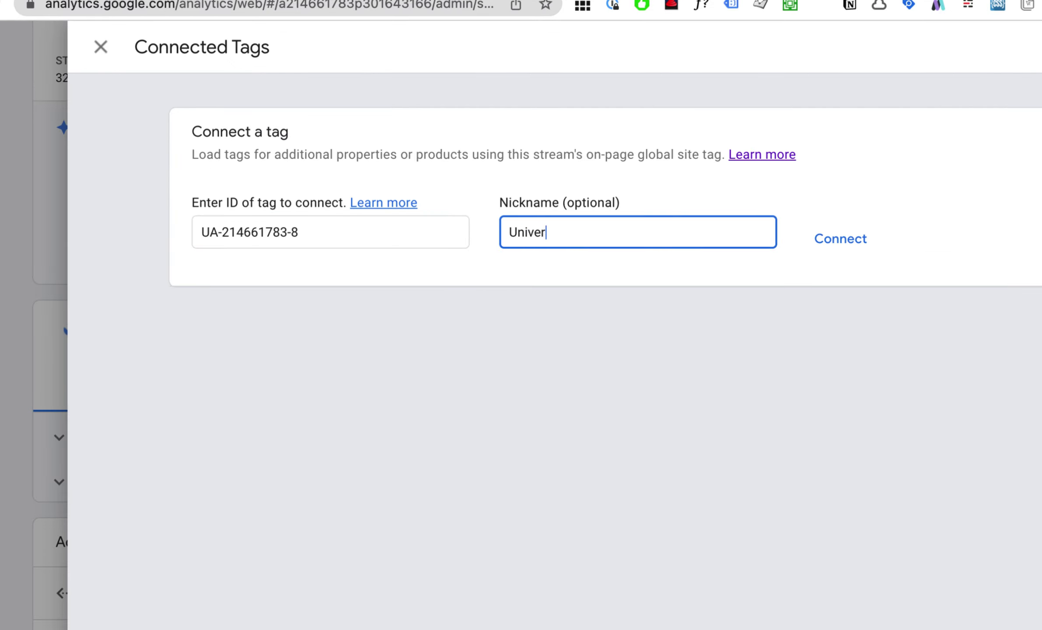
text(sal Analytics)
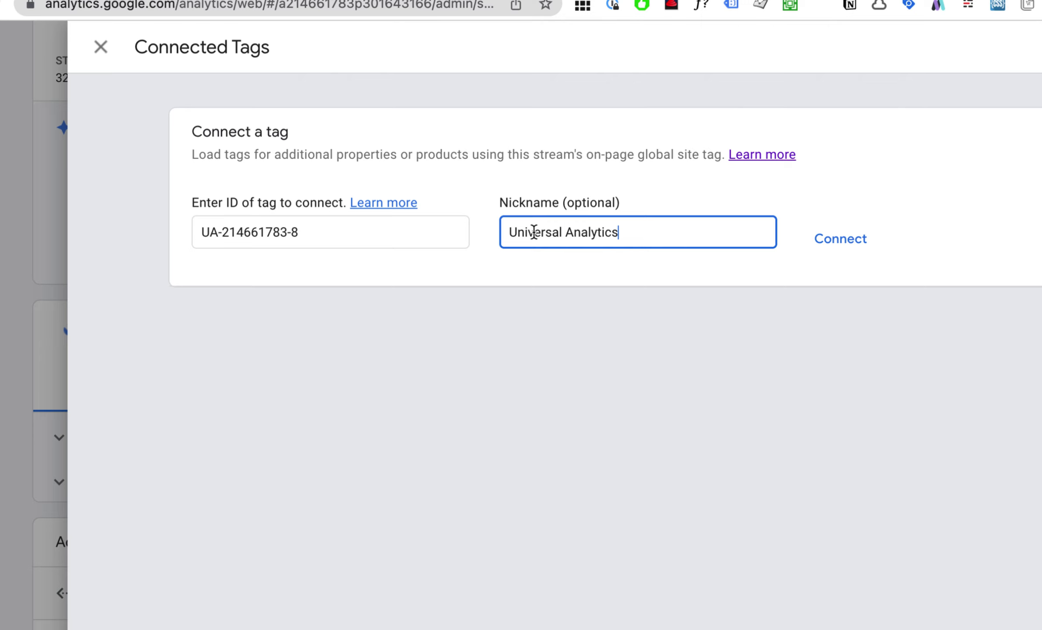
click(841, 238)
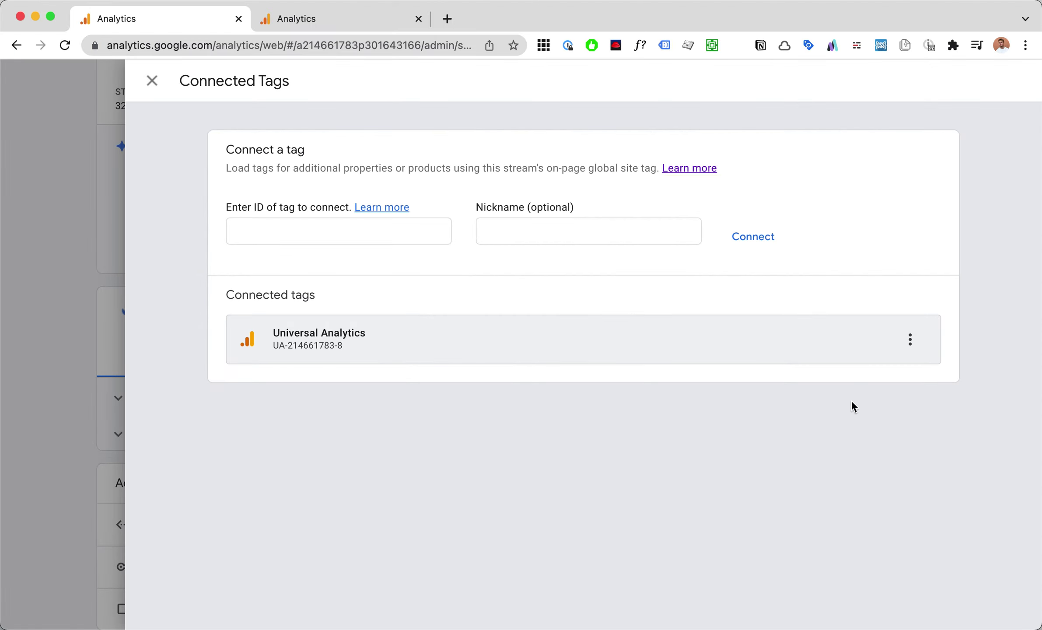
- Confirm the Universal Analytics tag is listed and show its Remove tag menu option
click(910, 339)
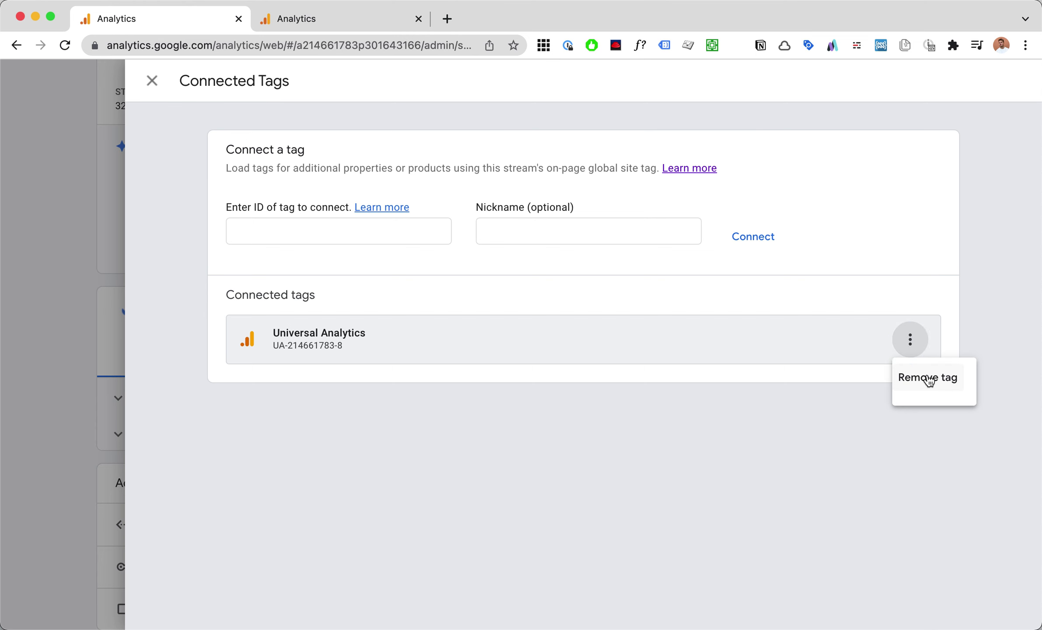